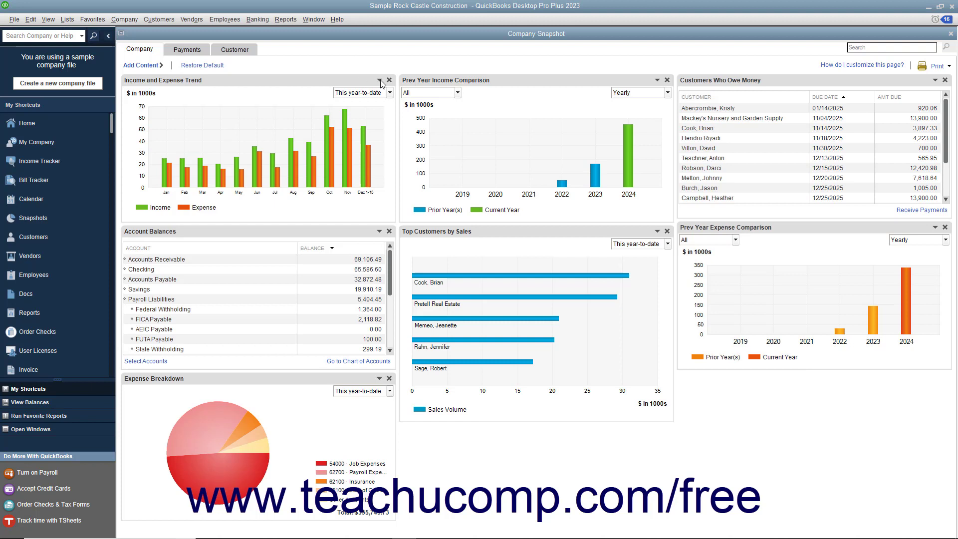
- Check the date range choices of the Income and Expense Trend panel and open the Company Snapshot report
click(389, 93)
click(389, 93)
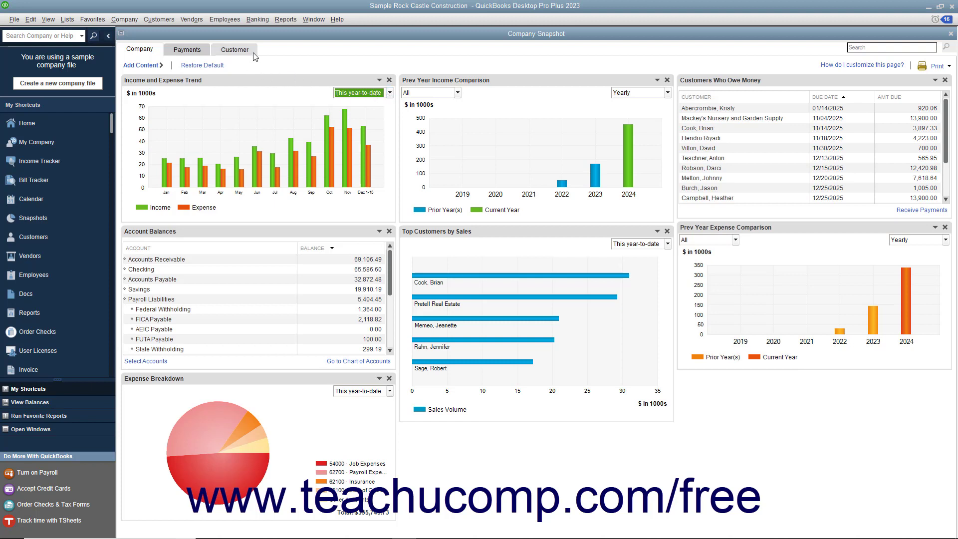
click(284, 20)
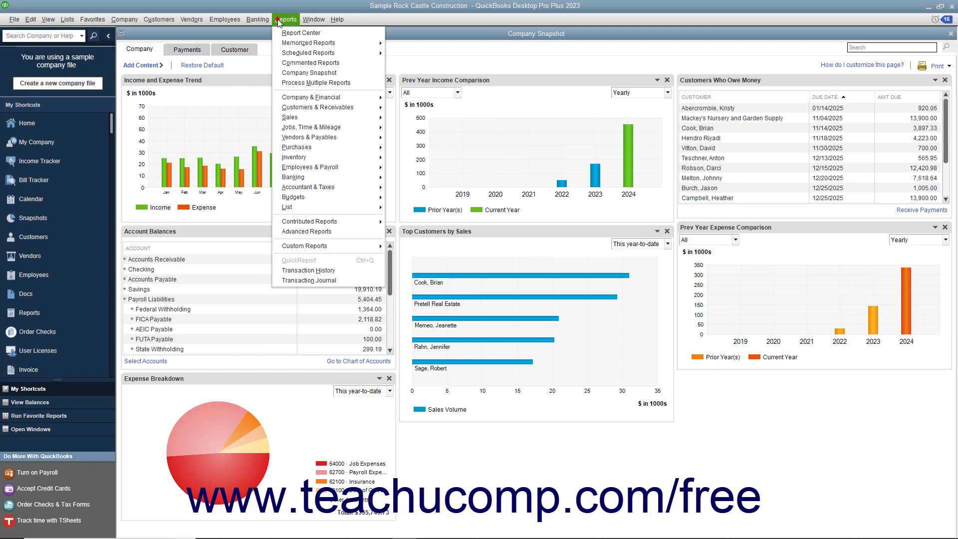
click(294, 74)
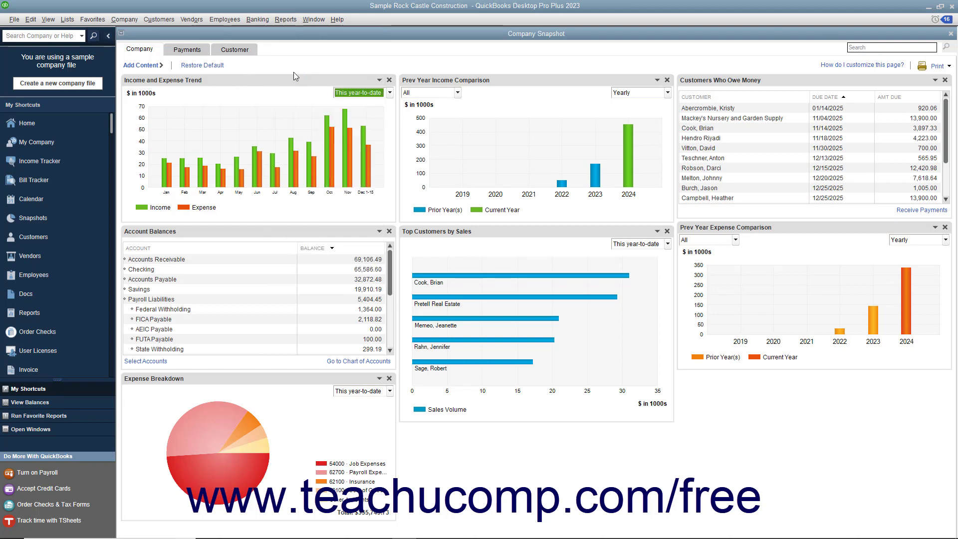
- Look through the Company, Payments and Customer snapshots, including the list of customers selectable in the Customer snapshot
click(153, 48)
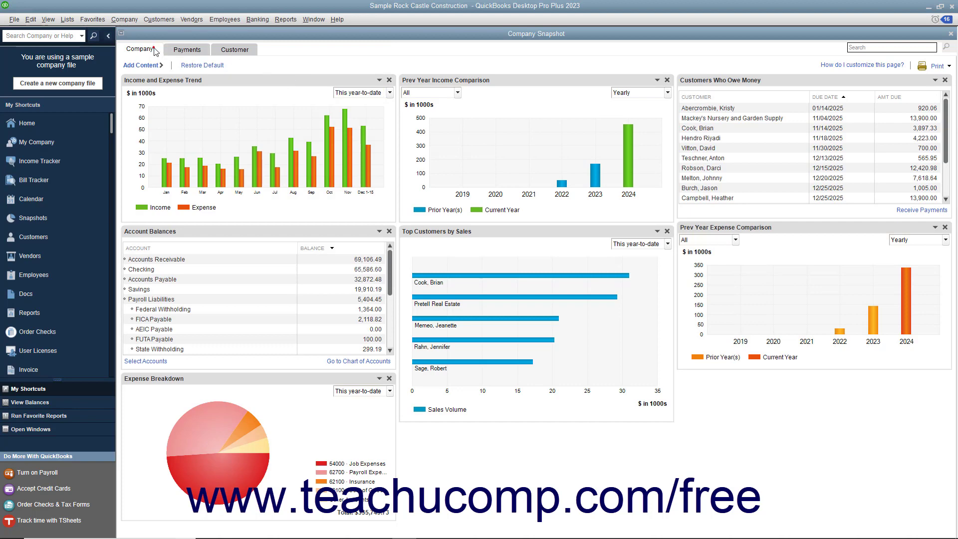
click(184, 51)
click(229, 54)
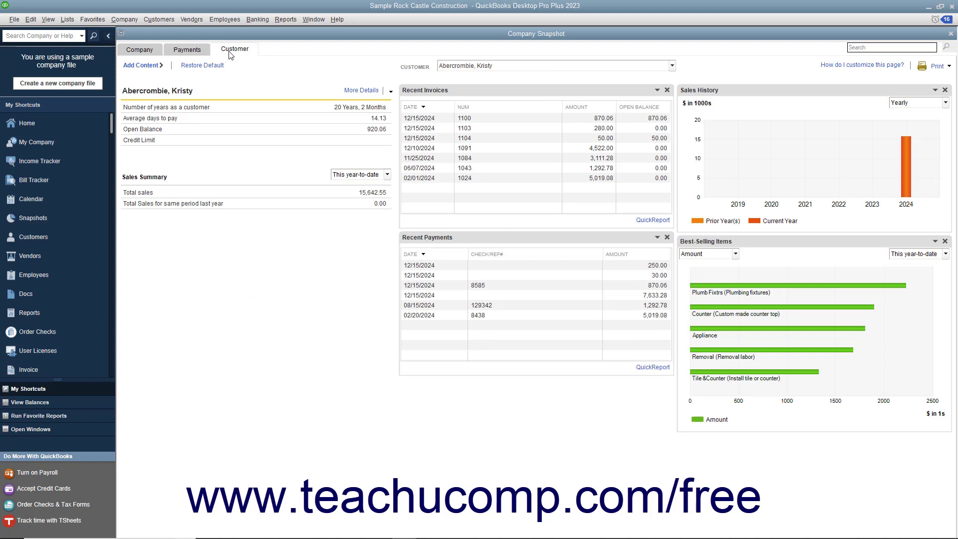
click(140, 50)
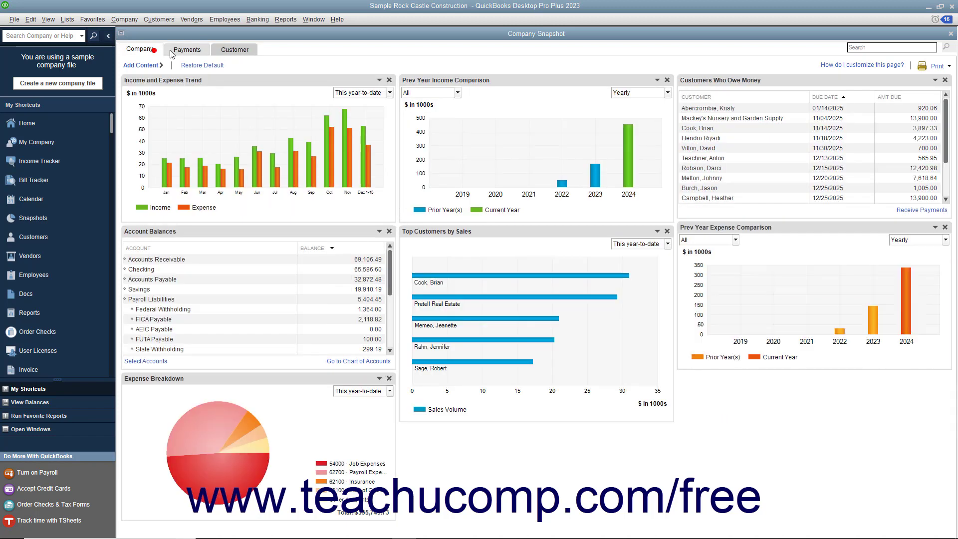
click(187, 50)
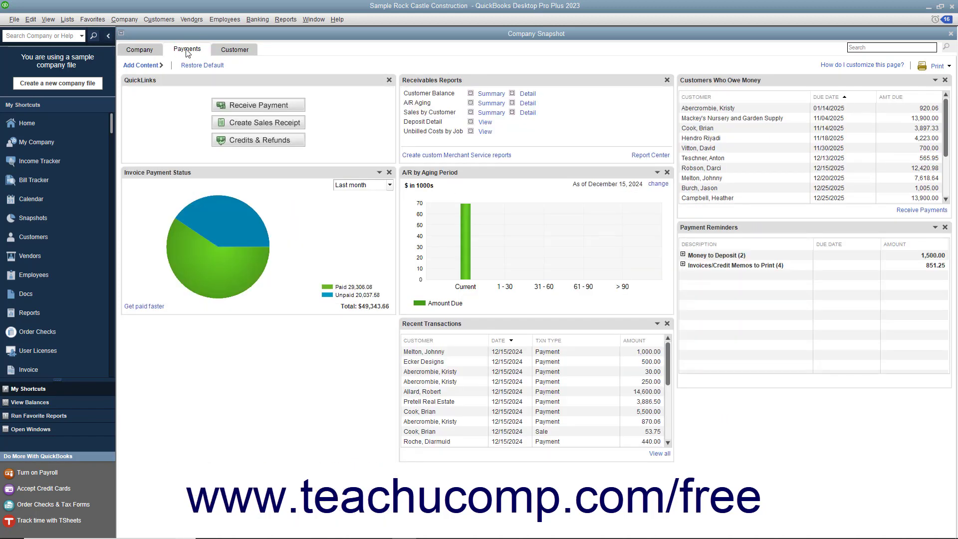
click(224, 51)
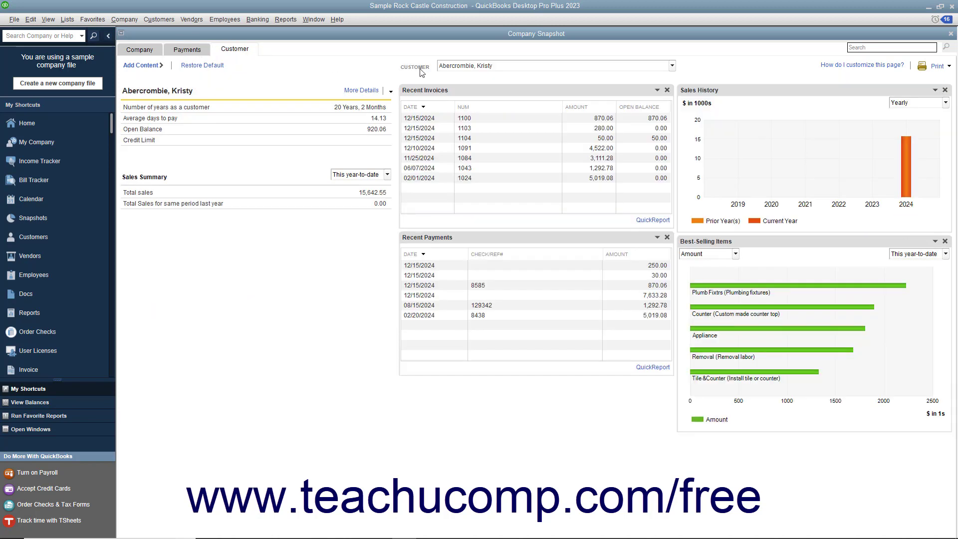
click(672, 66)
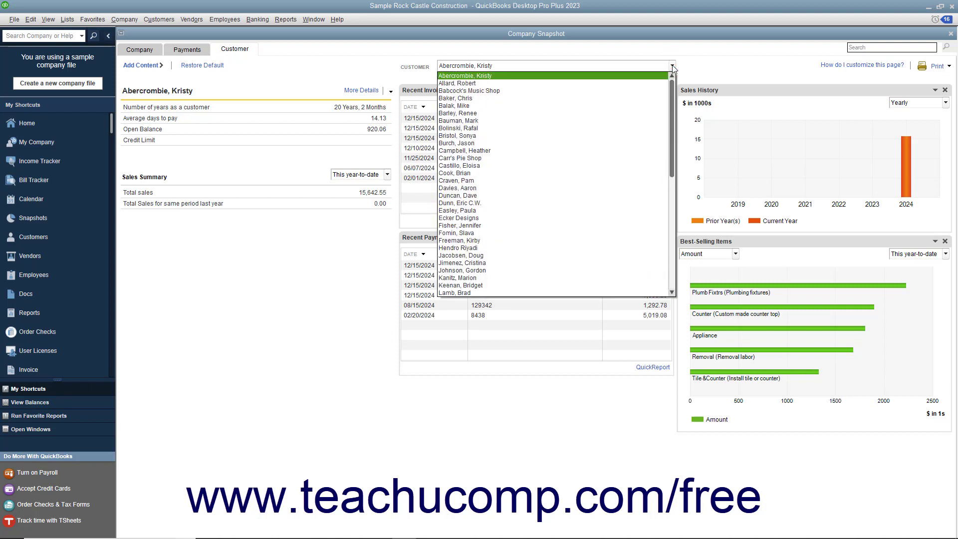
click(672, 66)
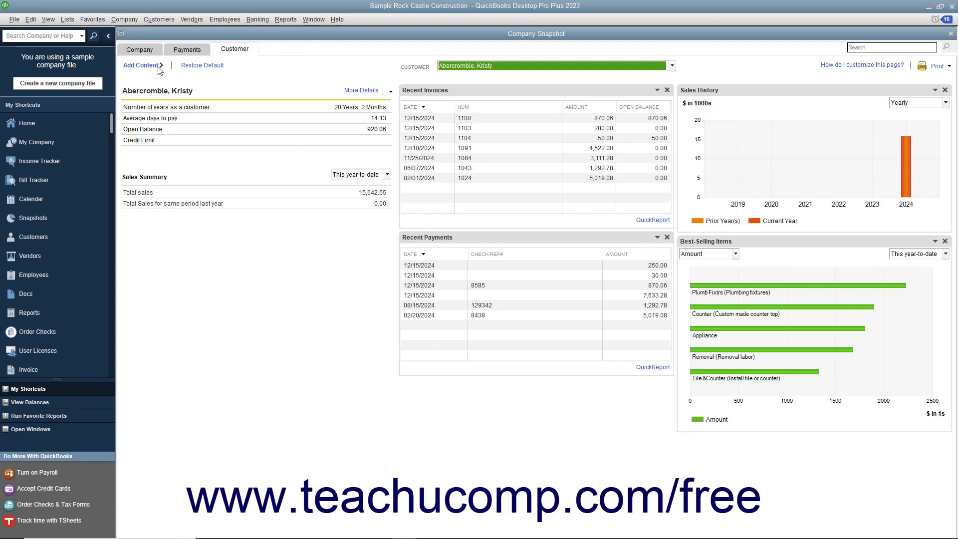
- Add the Income Breakdown panel to the Company snapshot from the content gallery and close the gallery
click(143, 51)
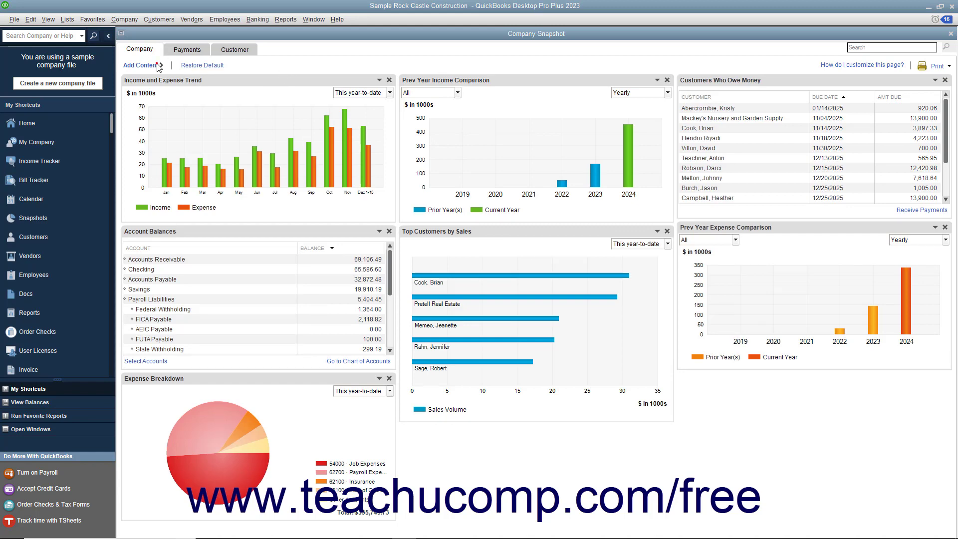
click(158, 66)
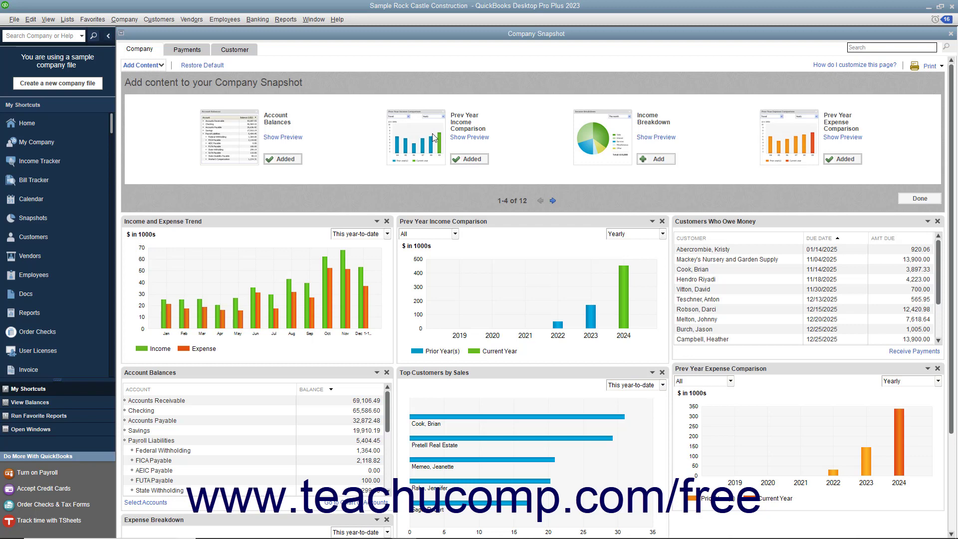
click(552, 201)
click(539, 201)
click(657, 159)
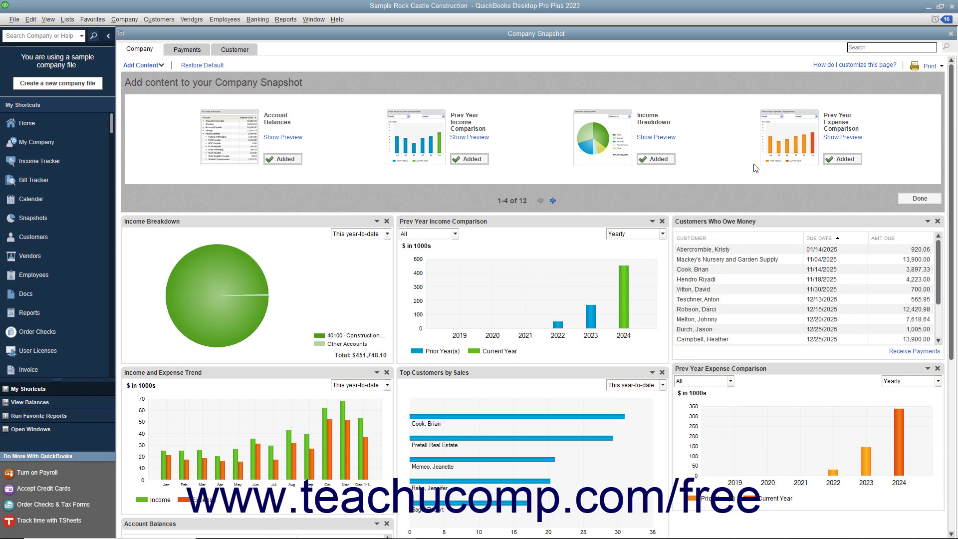
click(918, 198)
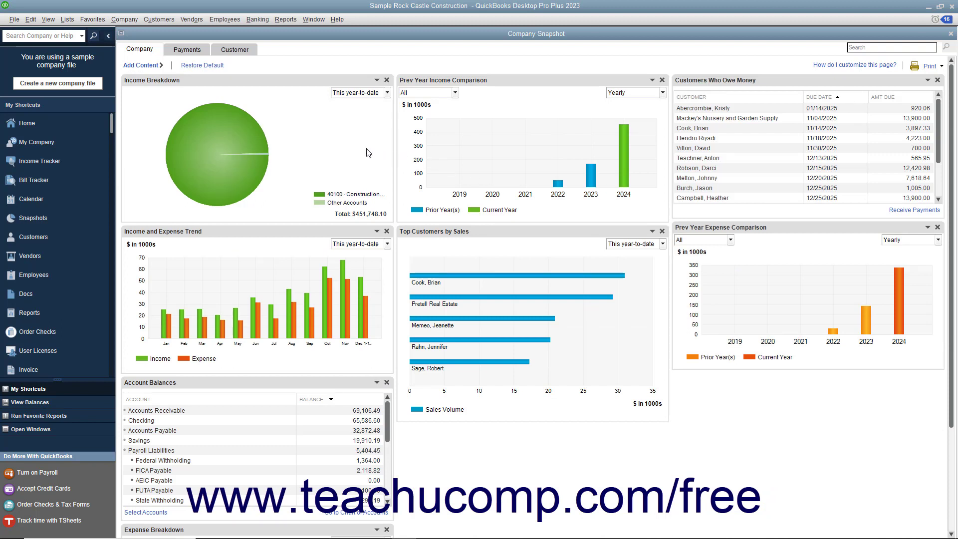
- Move the Income Breakdown panel directly below Prev Year Income Comparison, and remove it from the Company snapshot
drag(216, 79, 685, 102)
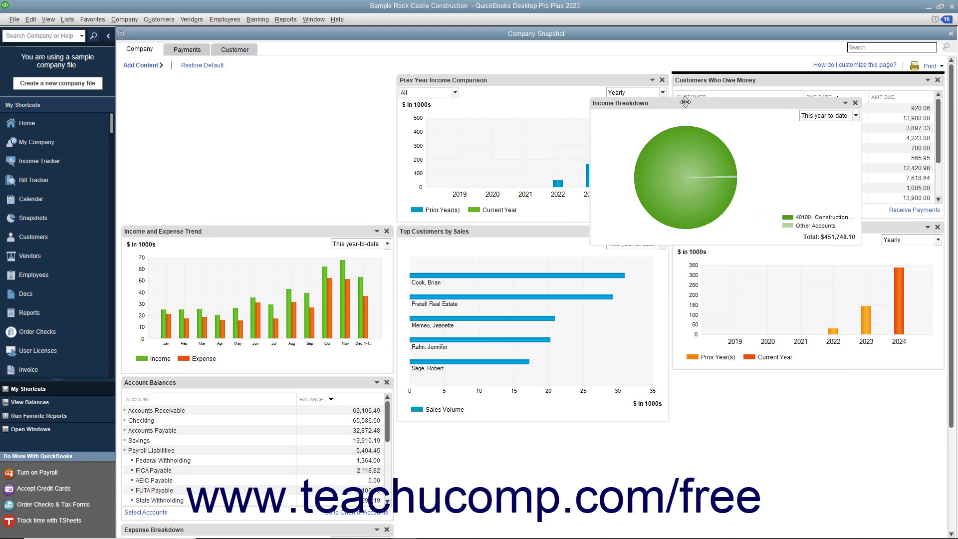
drag(685, 102, 535, 230)
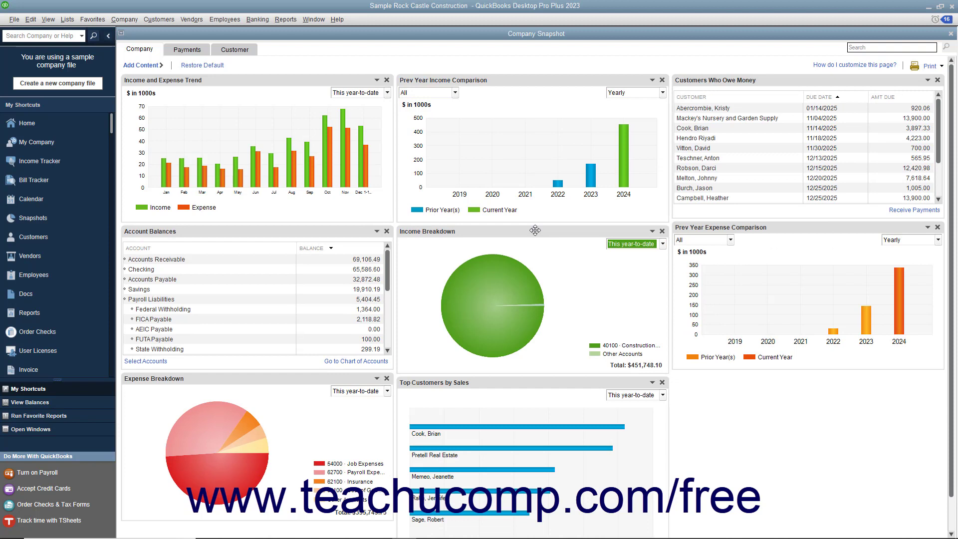
click(662, 231)
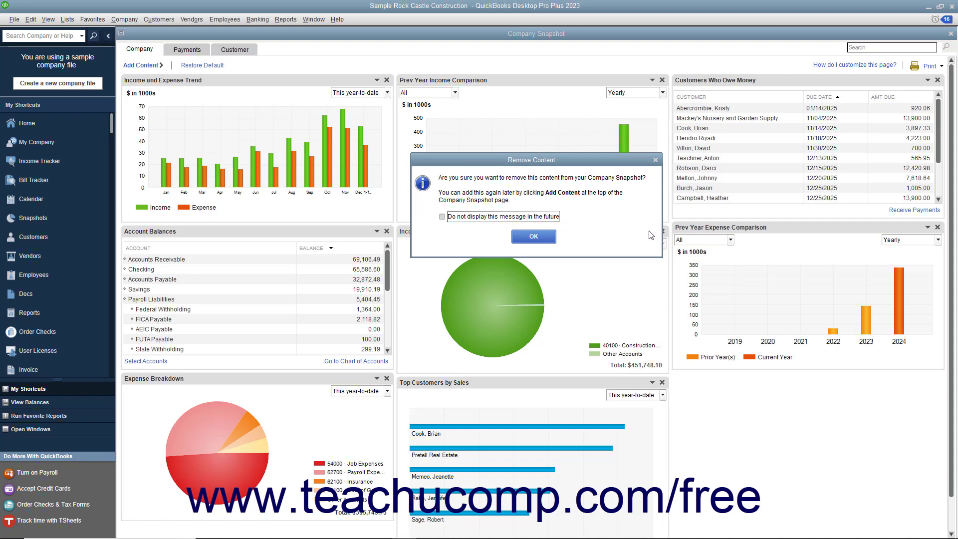
click(541, 238)
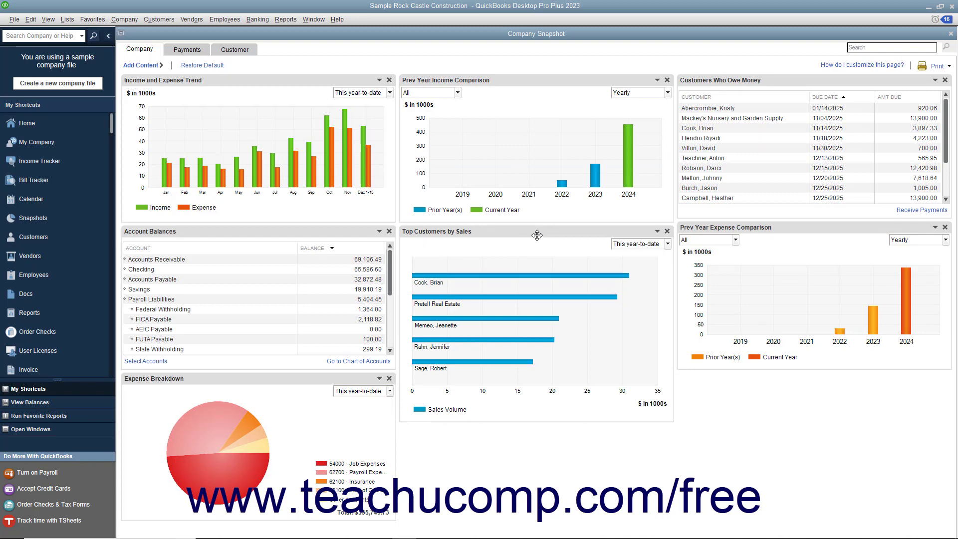
- Request restoring the Company snapshot's default layout and decline the restore
click(216, 66)
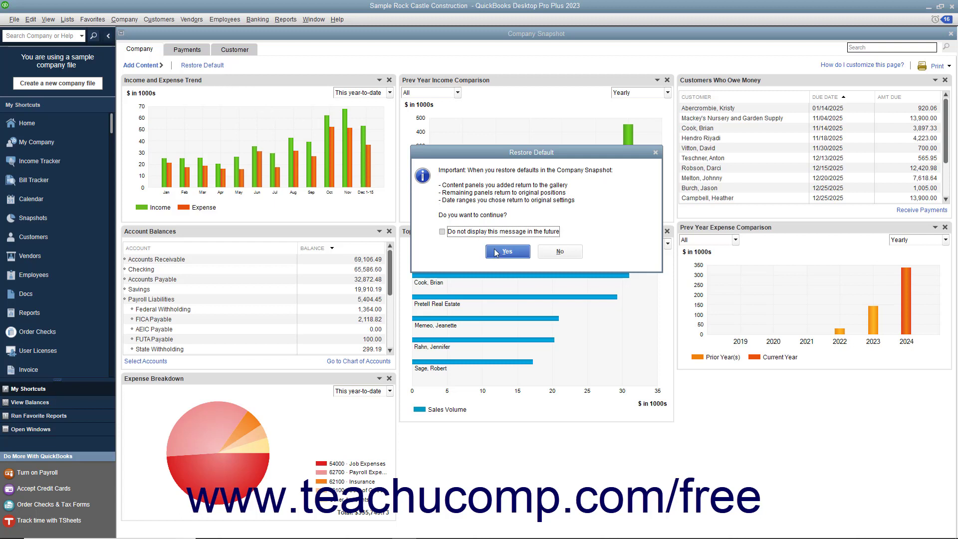
click(553, 252)
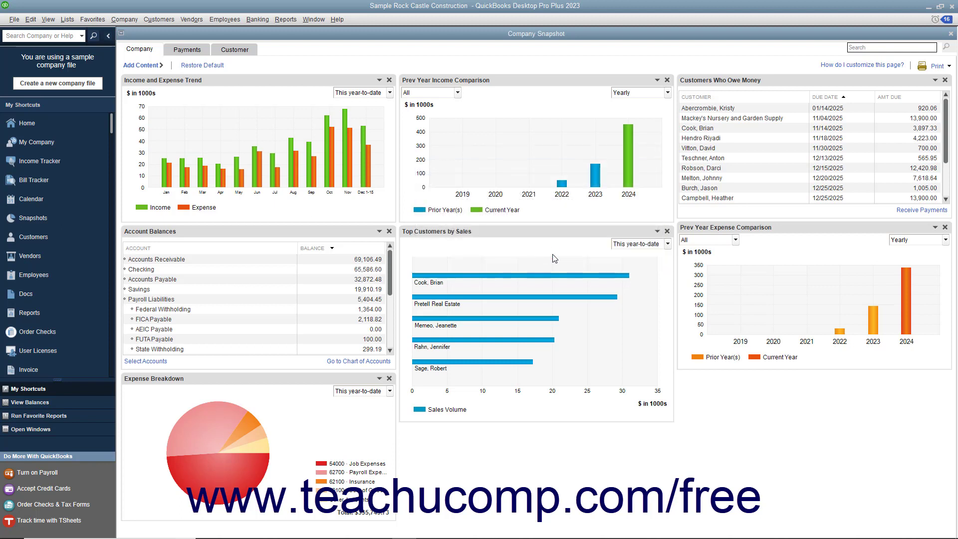
- View the printer settings for the Company snapshot and leave them without printing
click(949, 66)
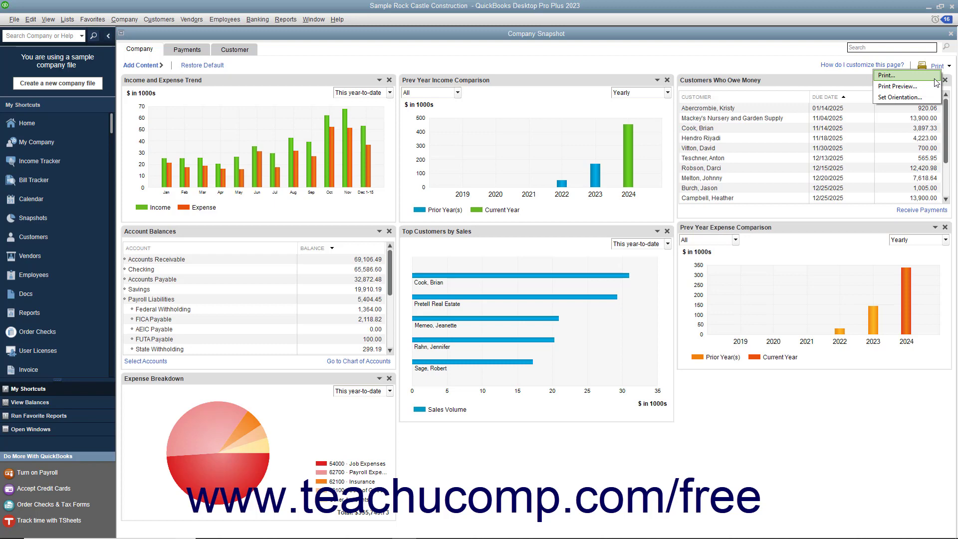
click(934, 79)
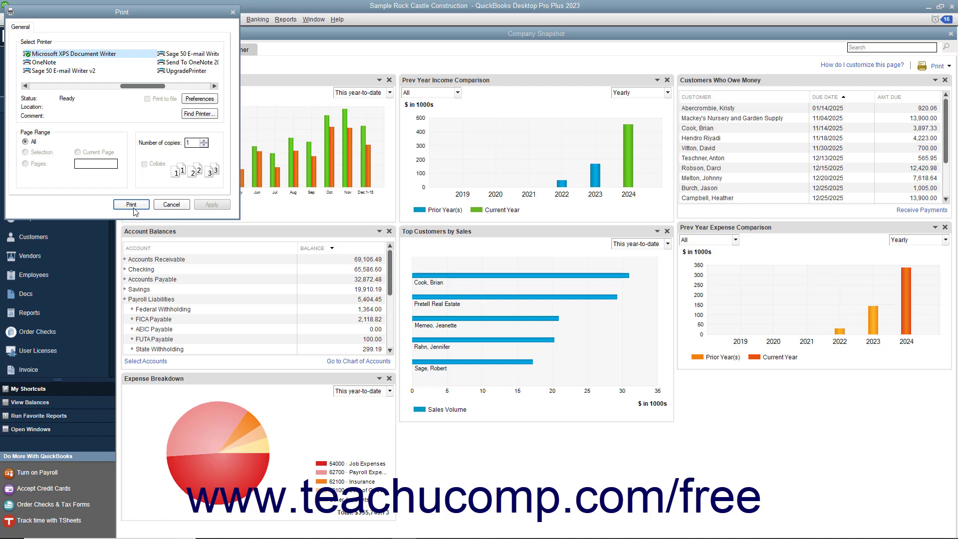
click(164, 207)
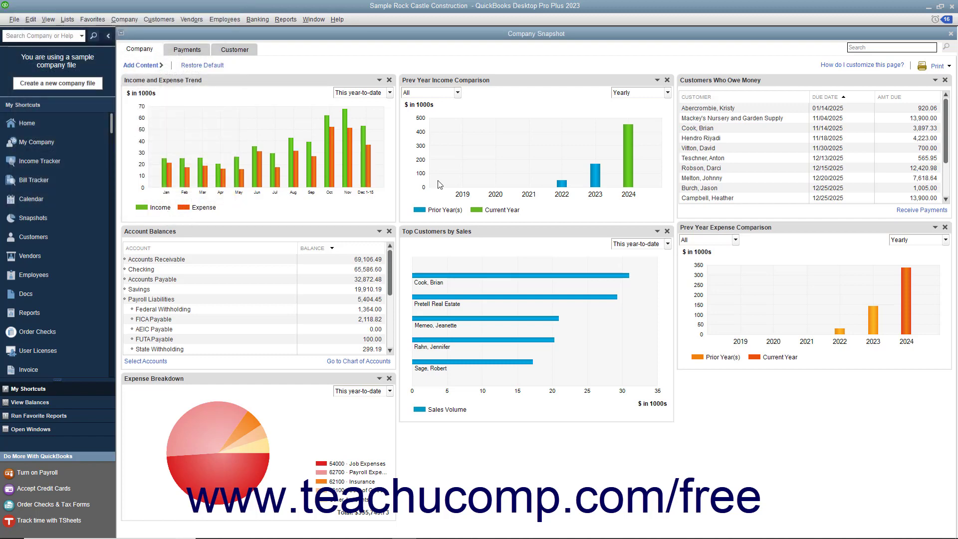
- Preview the Company snapshot's printout, look at its second page, return to the first page and close the preview
click(948, 67)
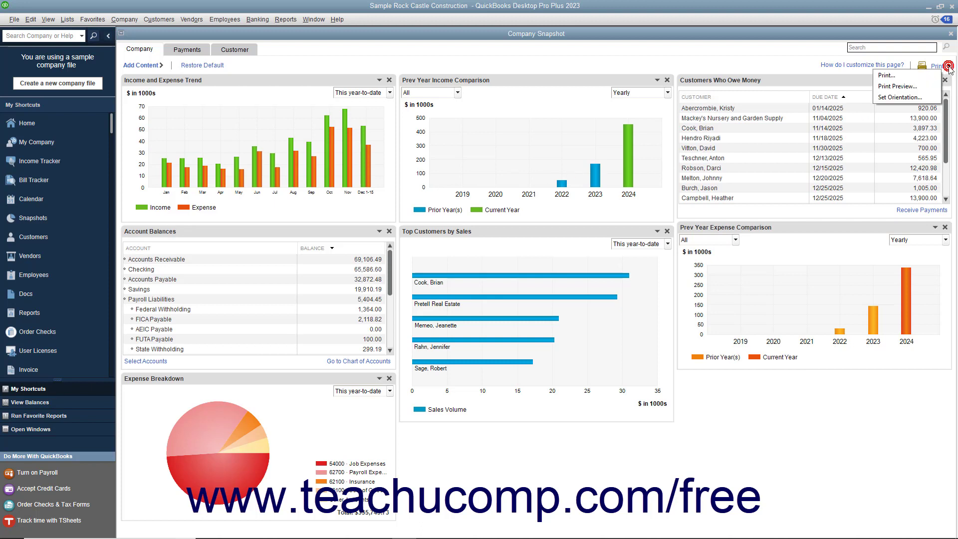
click(925, 88)
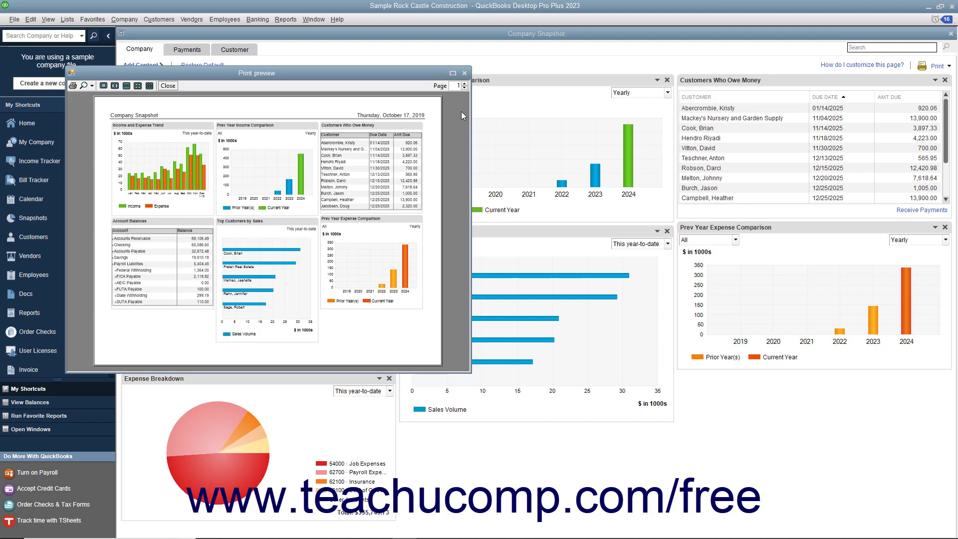
click(463, 88)
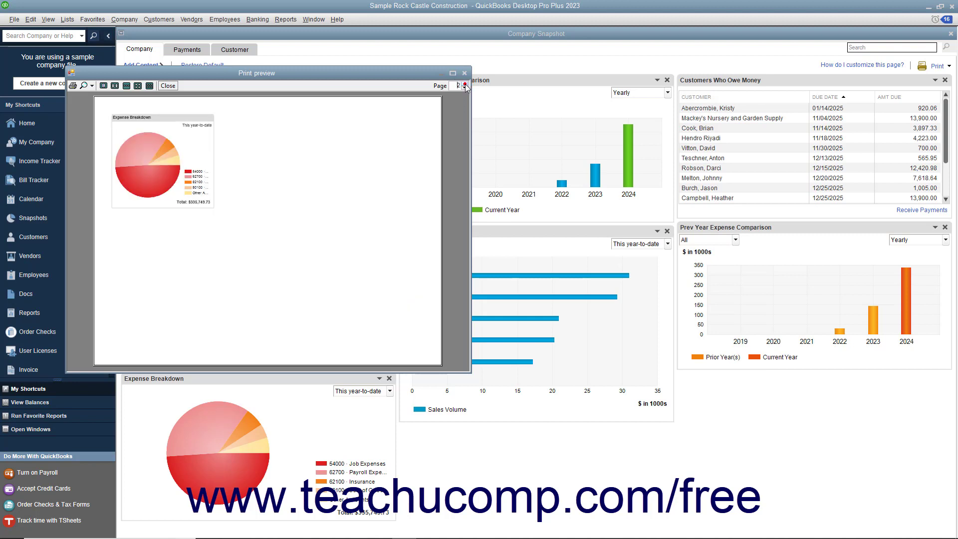
click(465, 90)
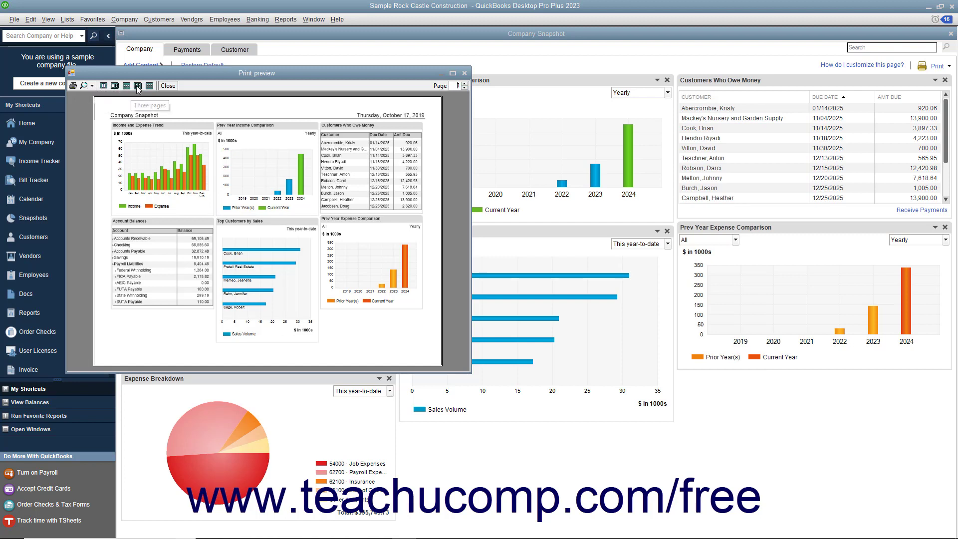
click(168, 87)
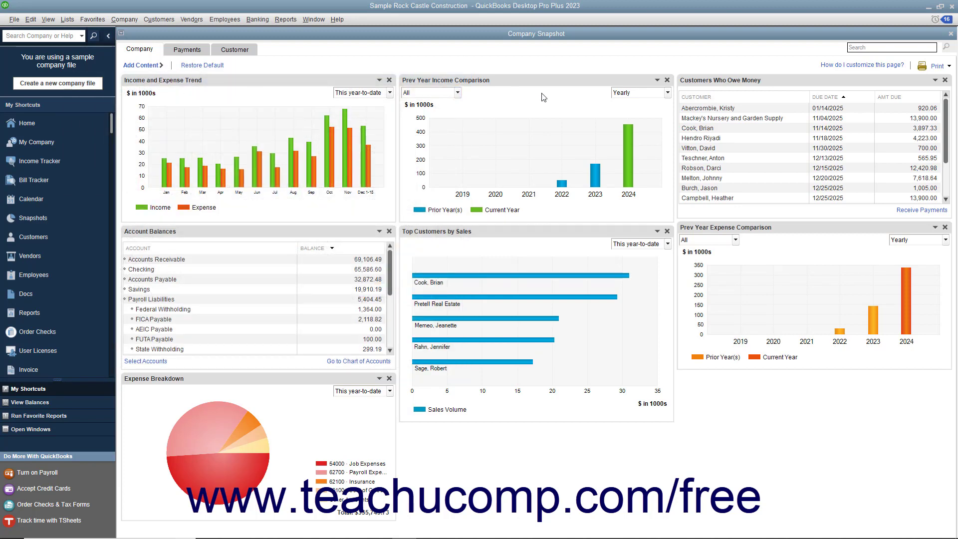
- Accept Landscape orientation in the Company snapshot's page setup and close the Company Snapshot
click(948, 67)
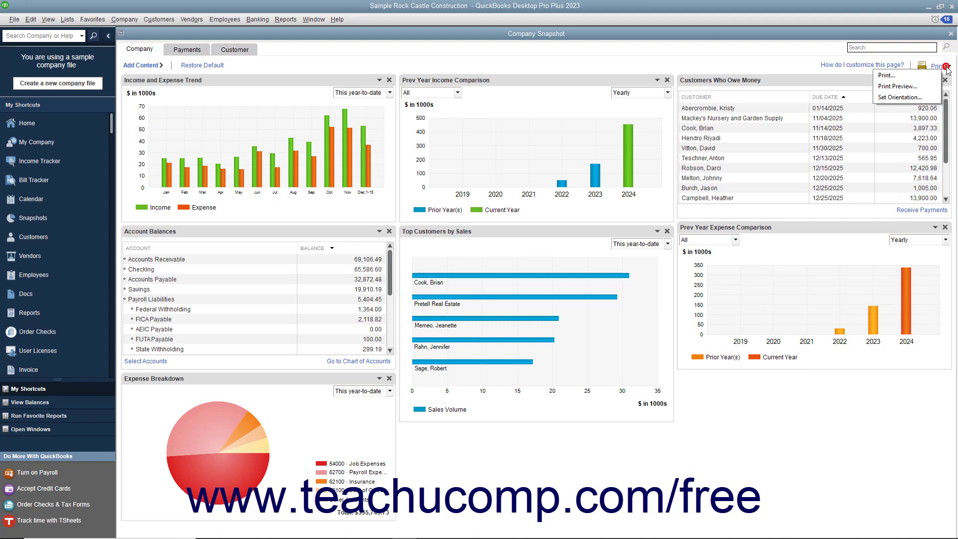
click(923, 98)
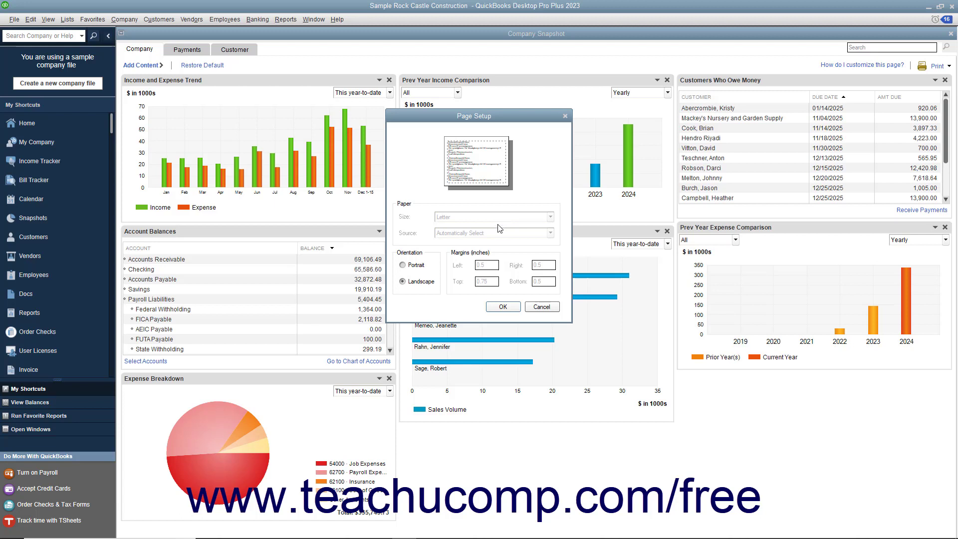
click(502, 306)
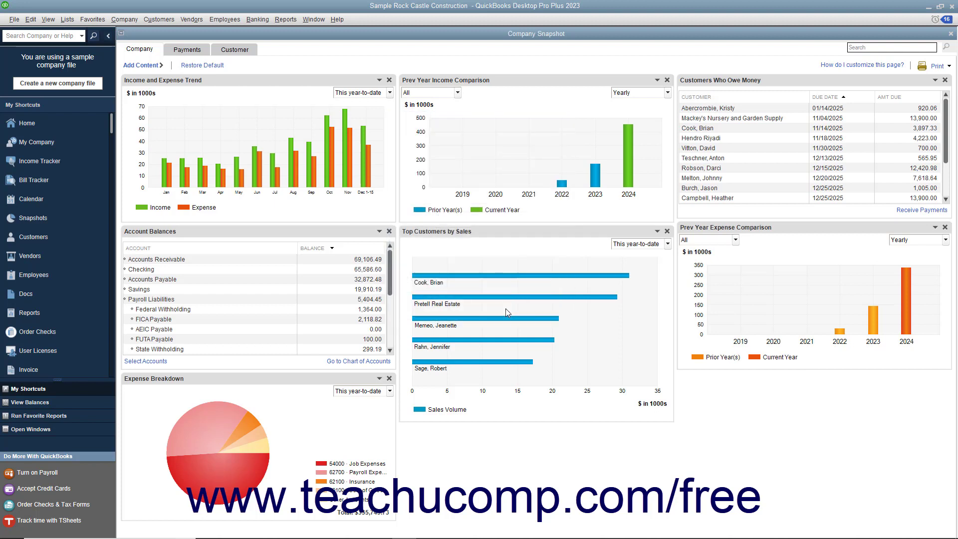
click(950, 34)
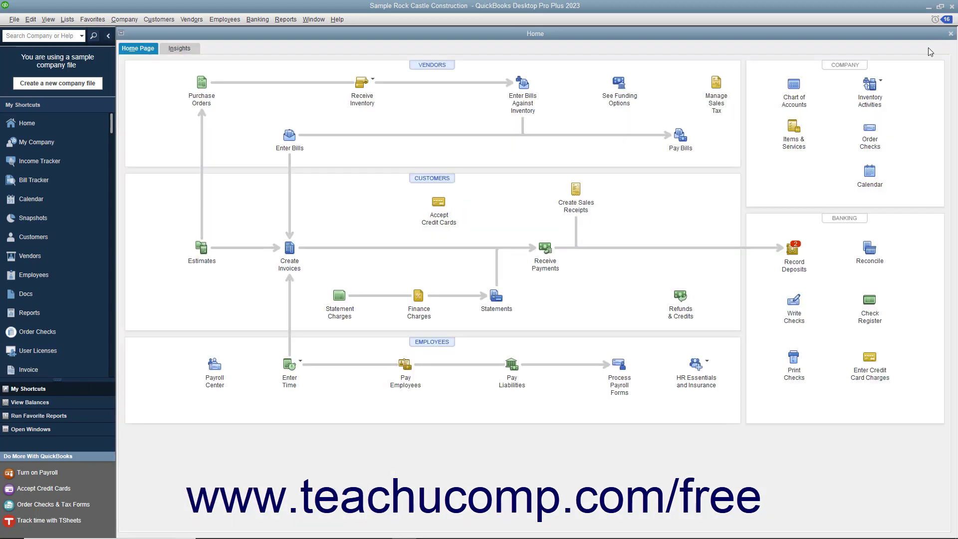